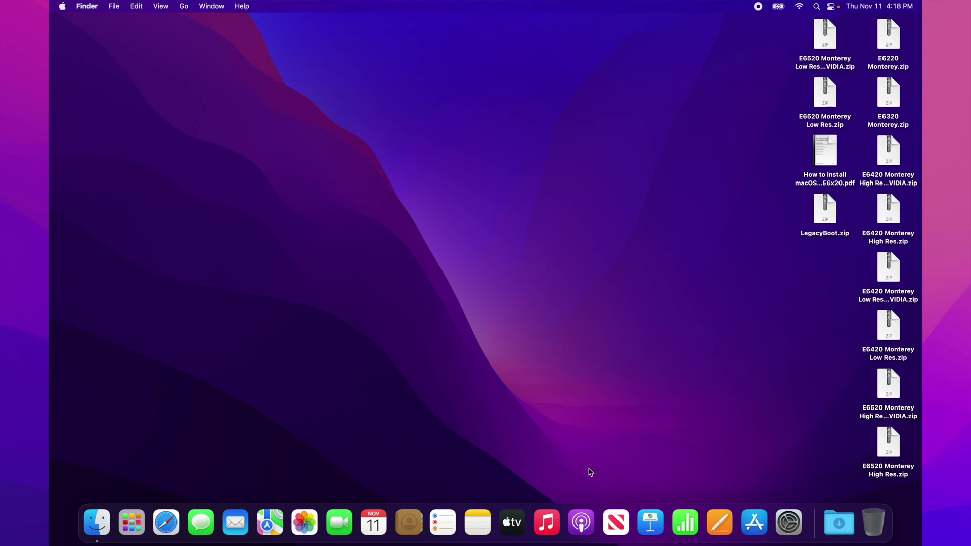
- Open the Monterey install guide PDF and read to page 2's LegacyBoot step, clearing the selection
double_click(823, 148)
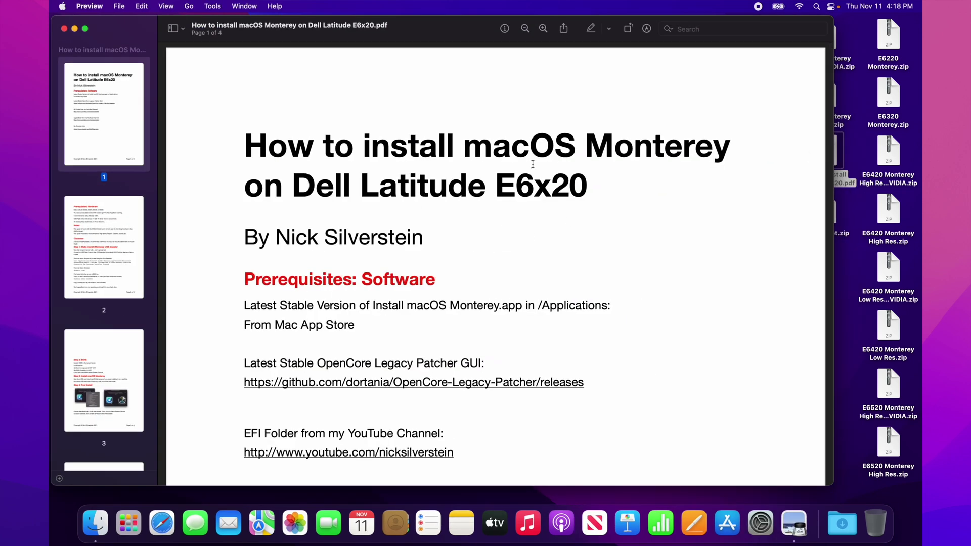
scroll(533, 165, down, 3)
scroll(534, 165, down, 5)
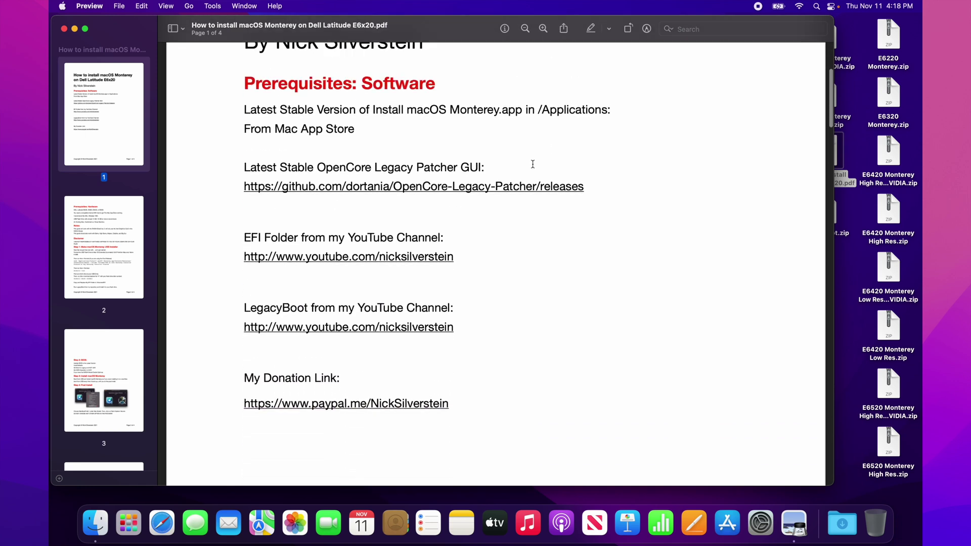
scroll(534, 165, down, 2)
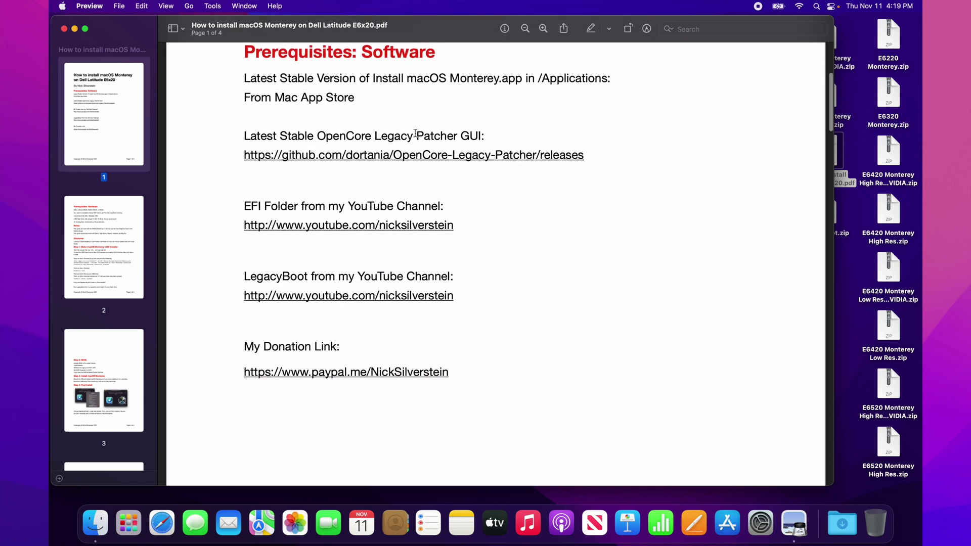
scroll(419, 135, down, 1)
scroll(420, 135, down, 4)
scroll(420, 134, down, 4)
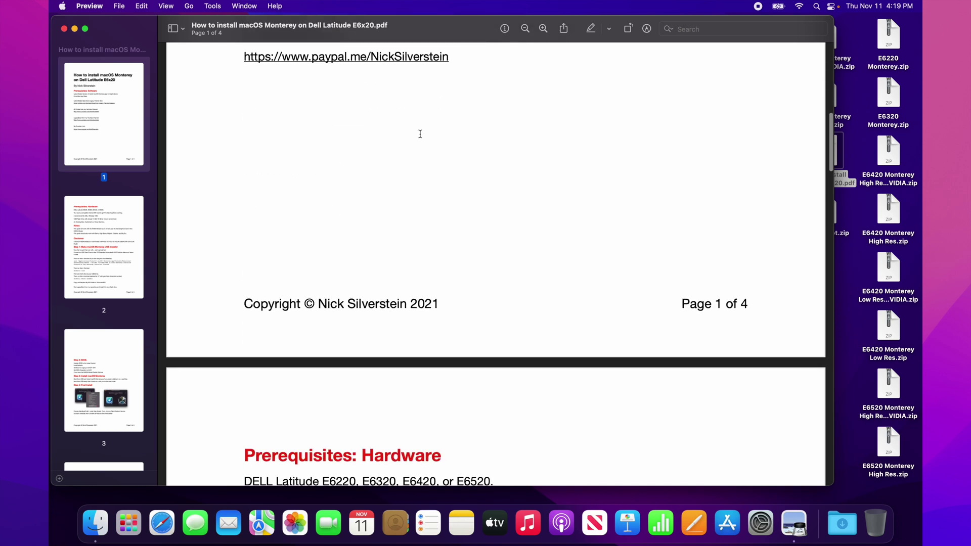
scroll(420, 134, down, 3)
scroll(420, 134, down, 1)
scroll(420, 134, down, 5)
scroll(420, 134, down, 5)
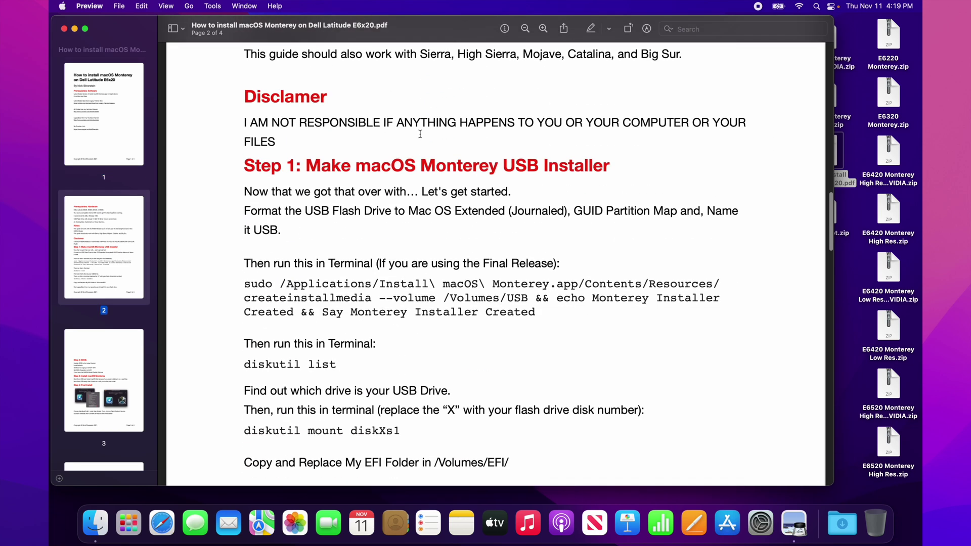
scroll(419, 134, down, 3)
scroll(420, 135, down, 2)
scroll(419, 134, down, 1)
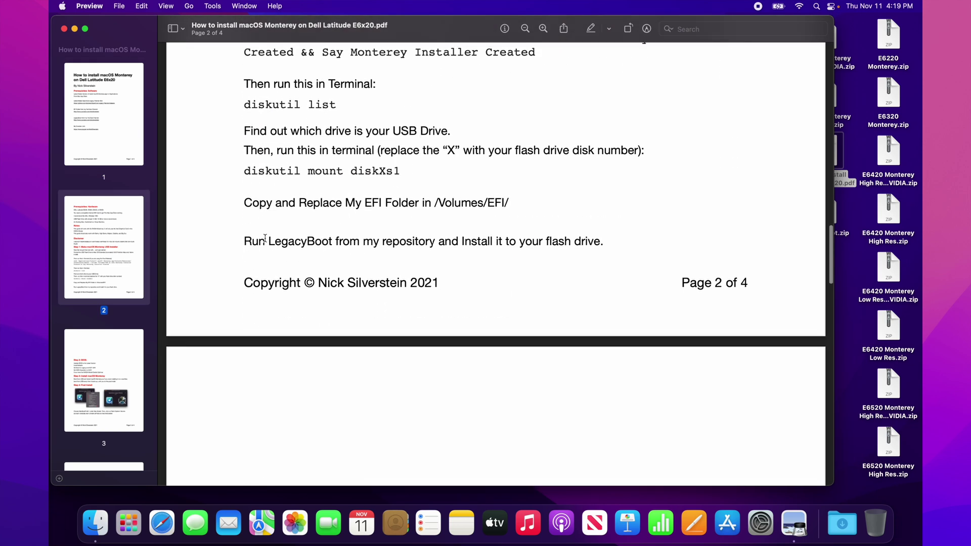
drag(266, 242, 332, 241)
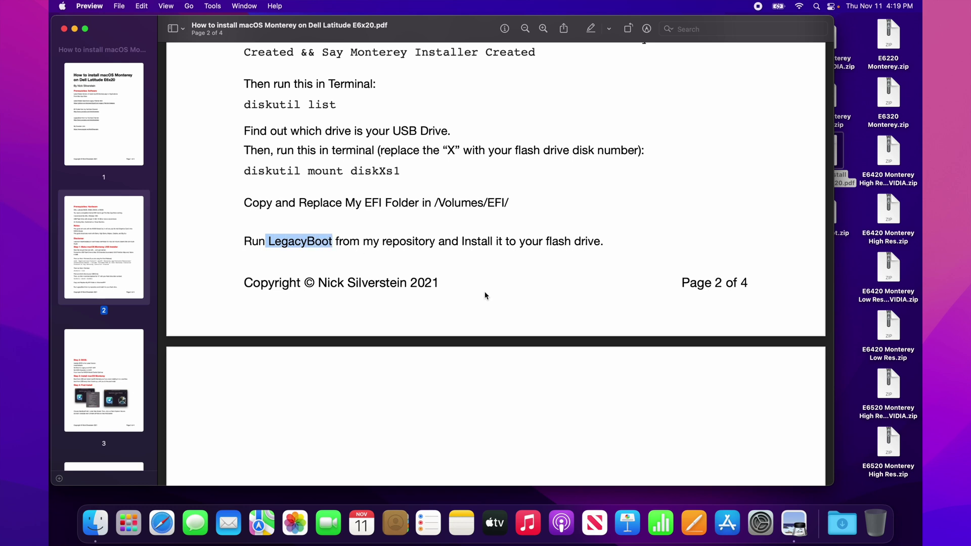
click(524, 303)
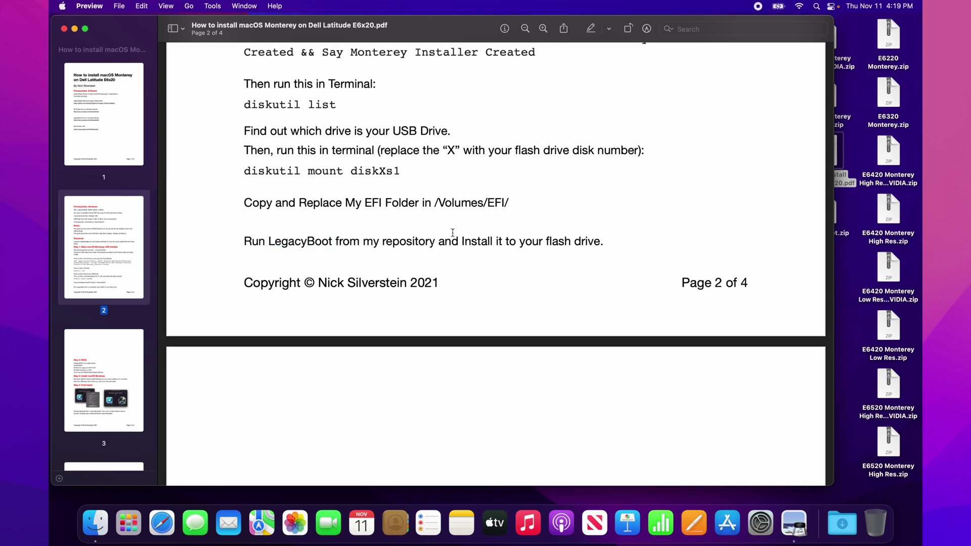
scroll(452, 233, down, 4)
scroll(459, 231, down, 4)
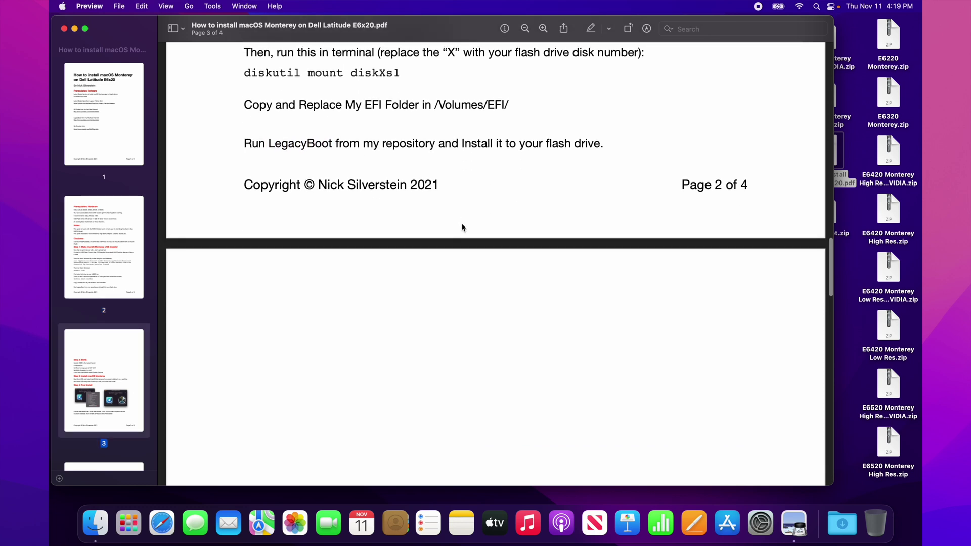
scroll(461, 227, down, 4)
scroll(463, 227, down, 3)
scroll(464, 227, down, 5)
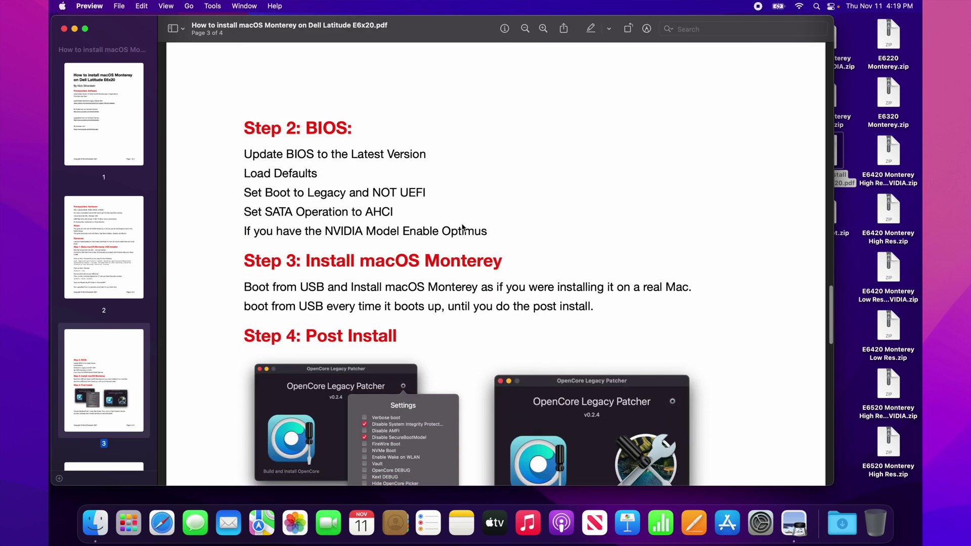
scroll(462, 227, down, 5)
scroll(463, 228, down, 2)
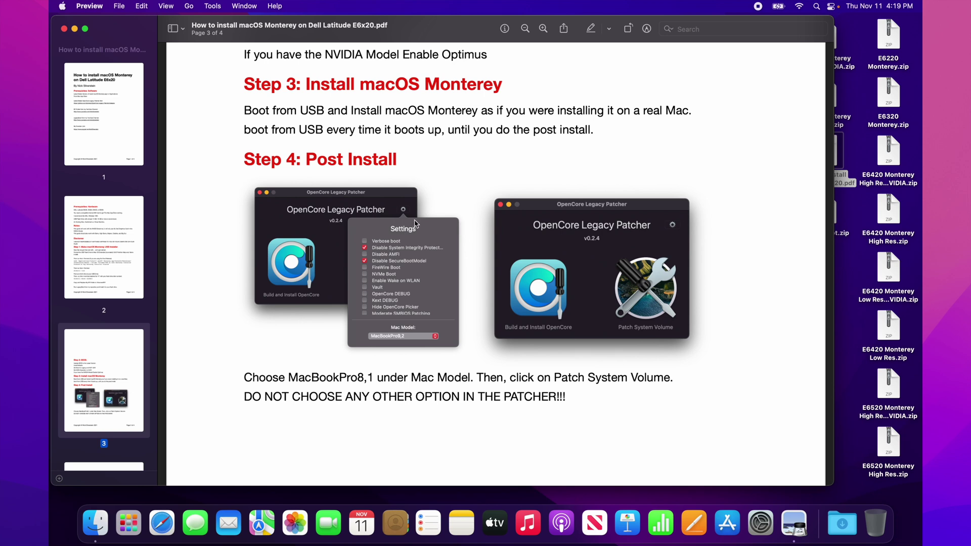
scroll(415, 224, down, 5)
scroll(416, 223, down, 3)
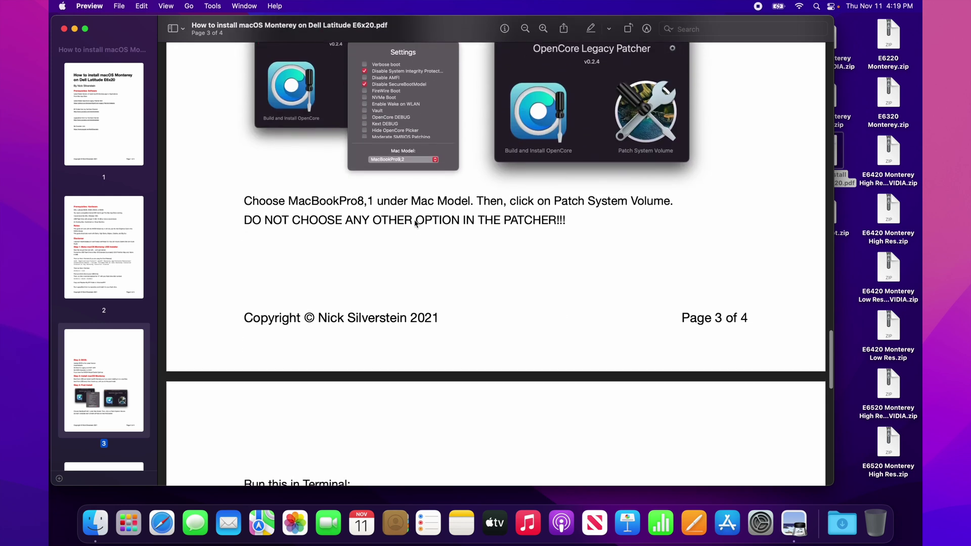
scroll(415, 223, up, 3)
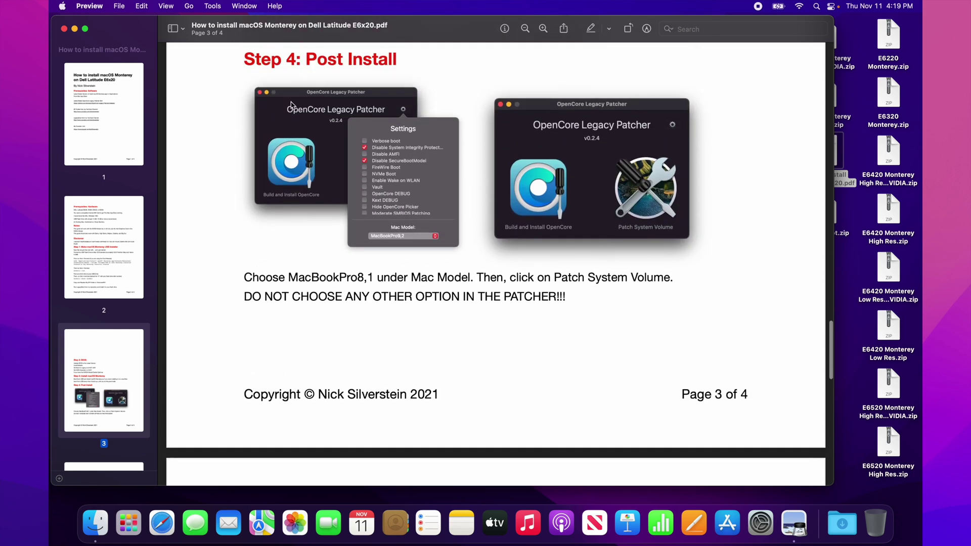
- Highlight the 'Step 4: Post Install' heading and the 'MacBookPro8,1' model name on page 3
drag(245, 54, 450, 258)
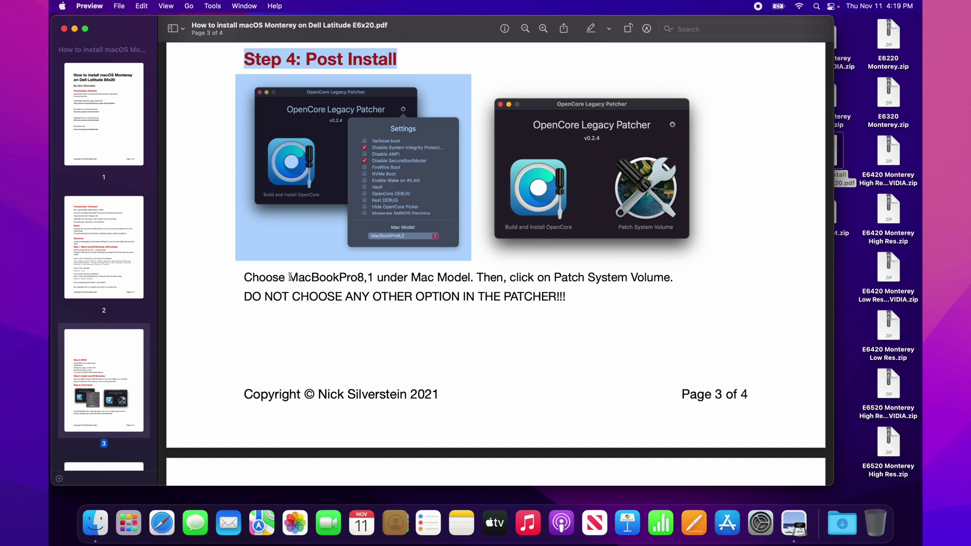
drag(288, 277, 372, 281)
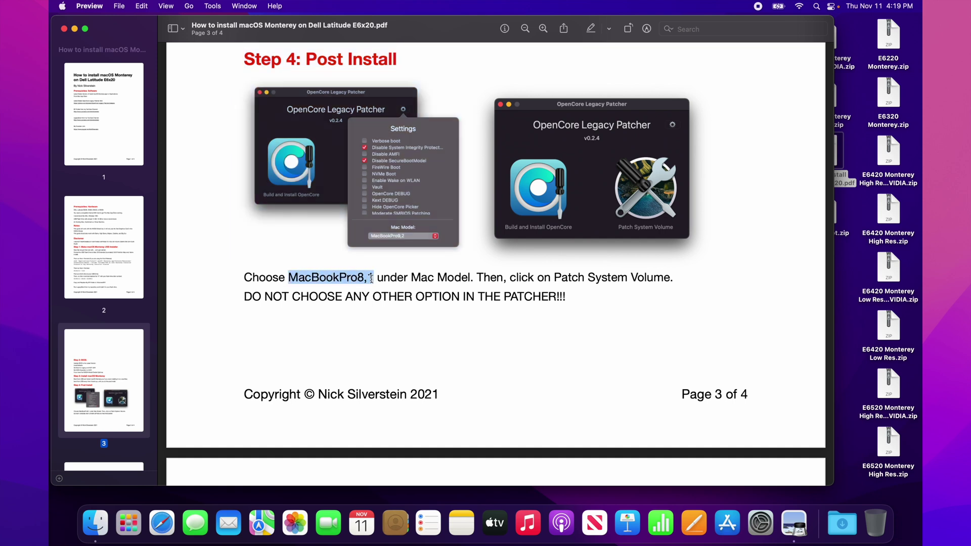